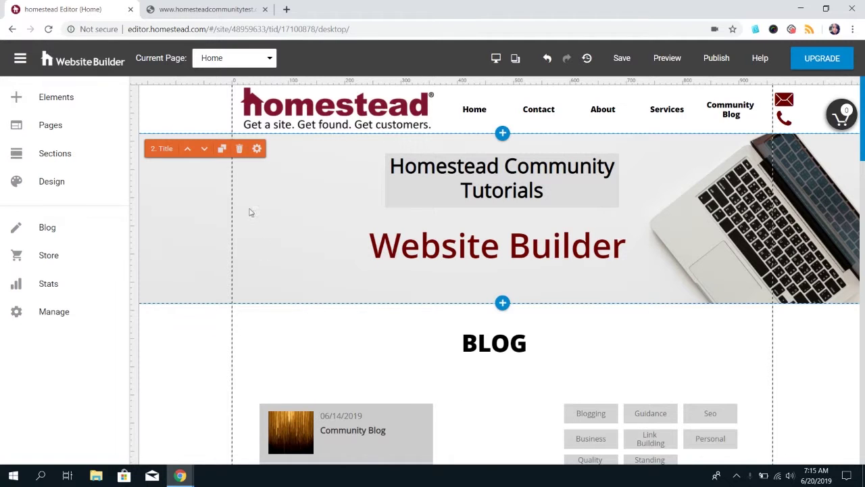
Step: Add a Blog RSS element between the recent posts list and the tag cloud under the BLOG heading, and publish the site
left_click(56, 97)
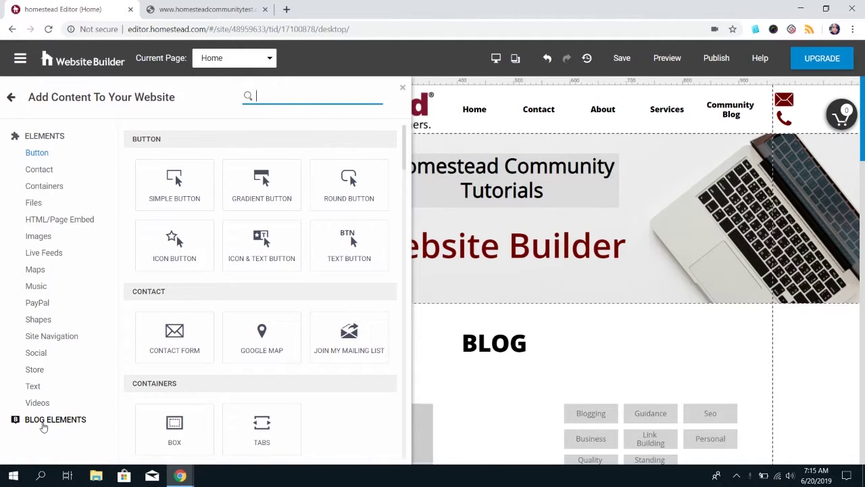
left_click(43, 421)
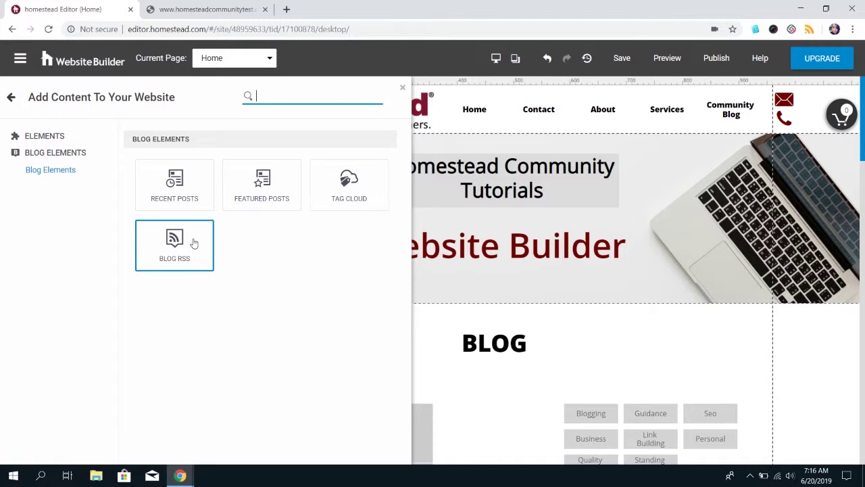
left_click_drag(194, 243, 497, 423)
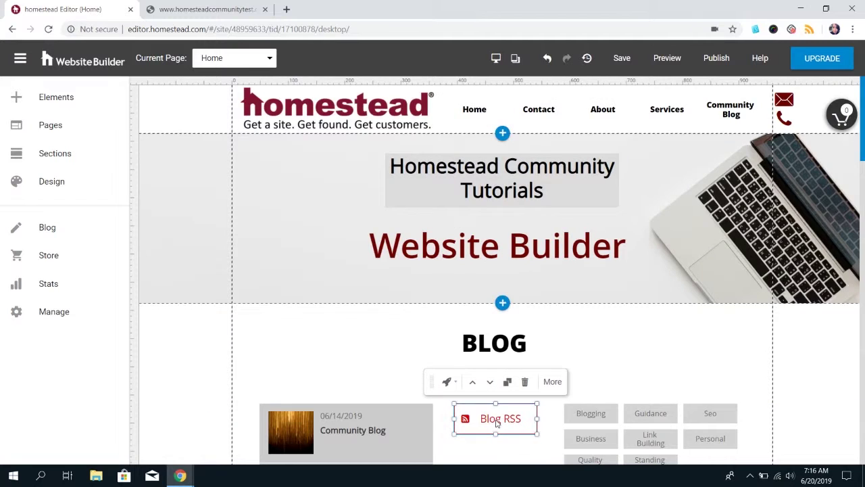
left_click(733, 60)
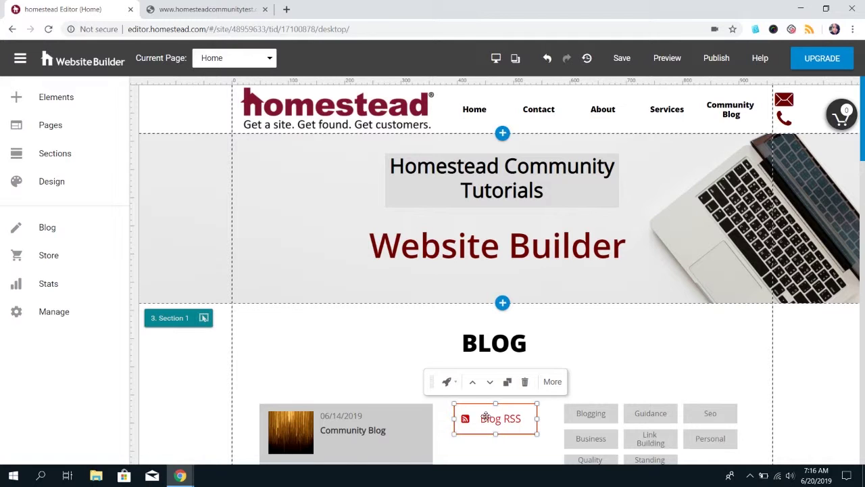
left_click(215, 8)
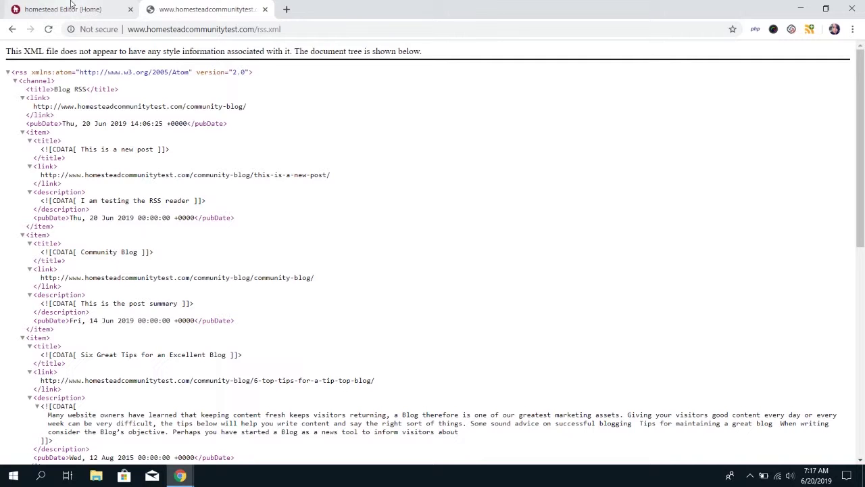
left_click(286, 9)
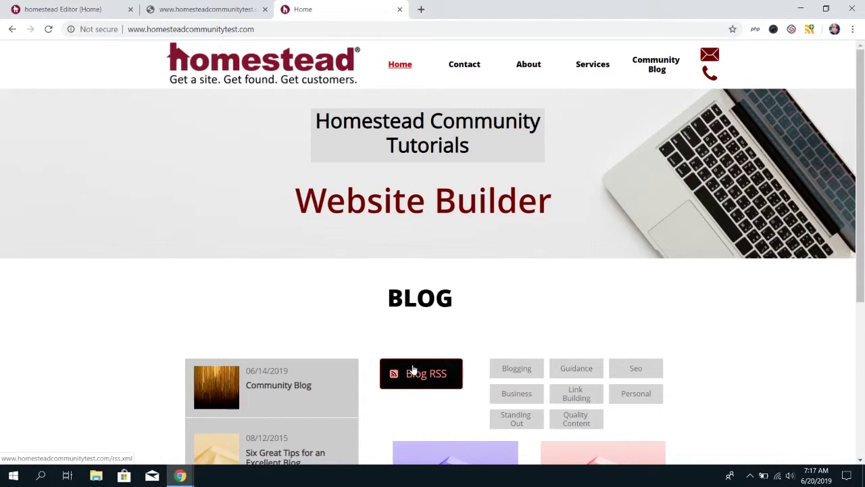
left_click(414, 371)
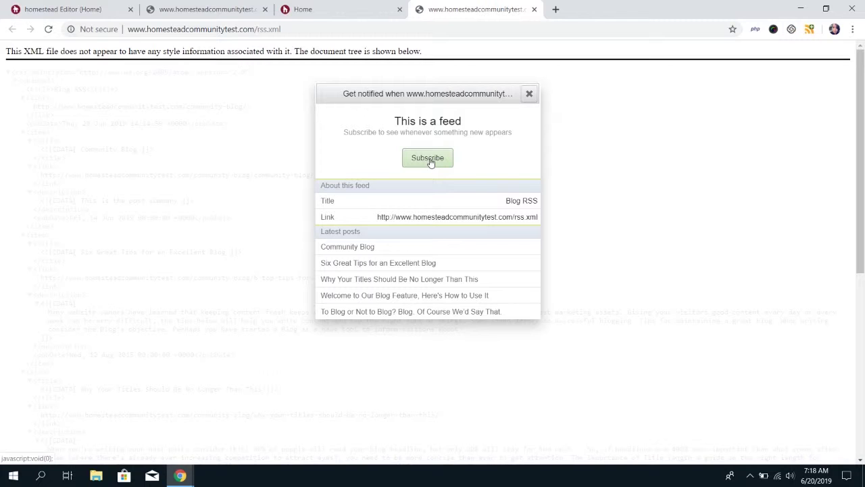
left_click(430, 160)
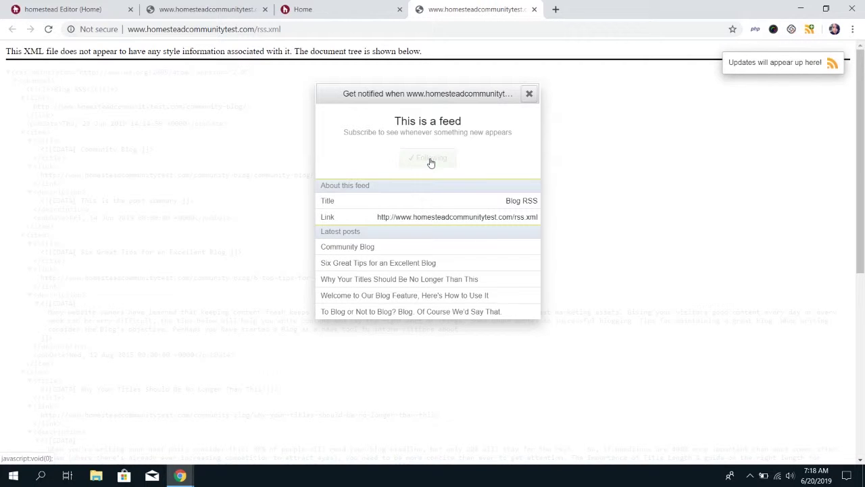
left_click(534, 10)
left_click(400, 10)
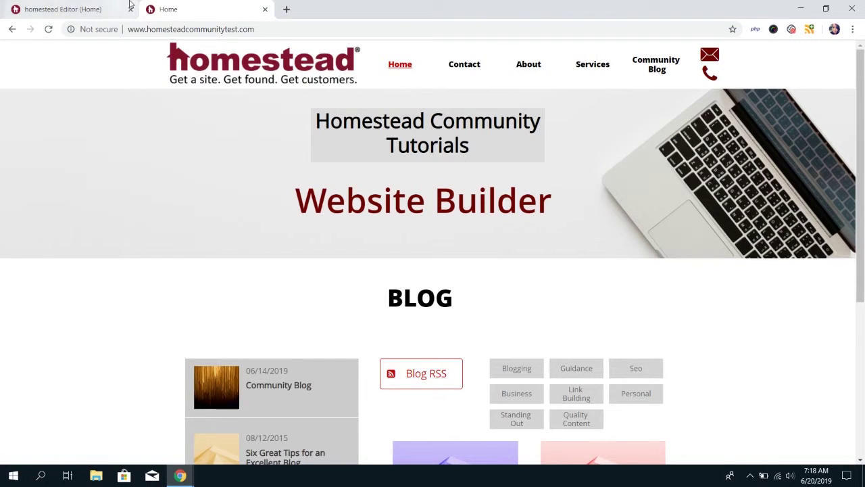
Step: Create and save a published blog post titled "This is a new blog post" with the tag rss and the content "I am testing the RSS reader"
left_click(64, 9)
left_click(65, 235)
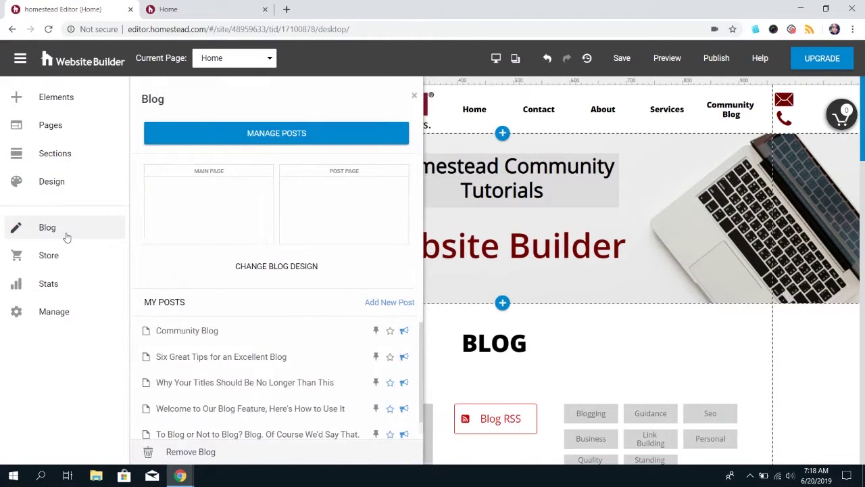
left_click(269, 138)
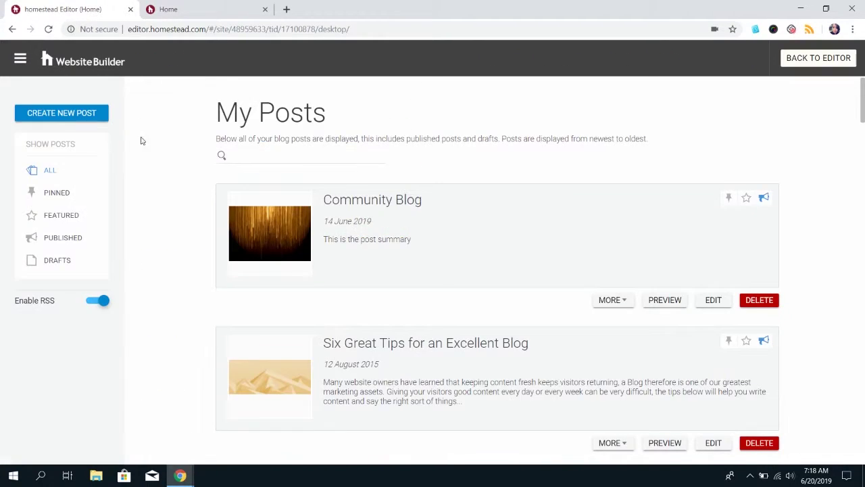
left_click(93, 120)
type("This is ")
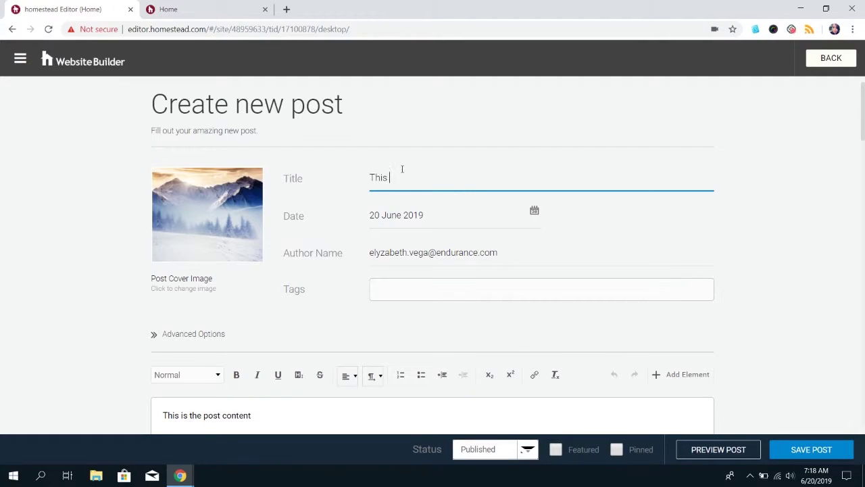
type("a new blog post")
key("Tab")
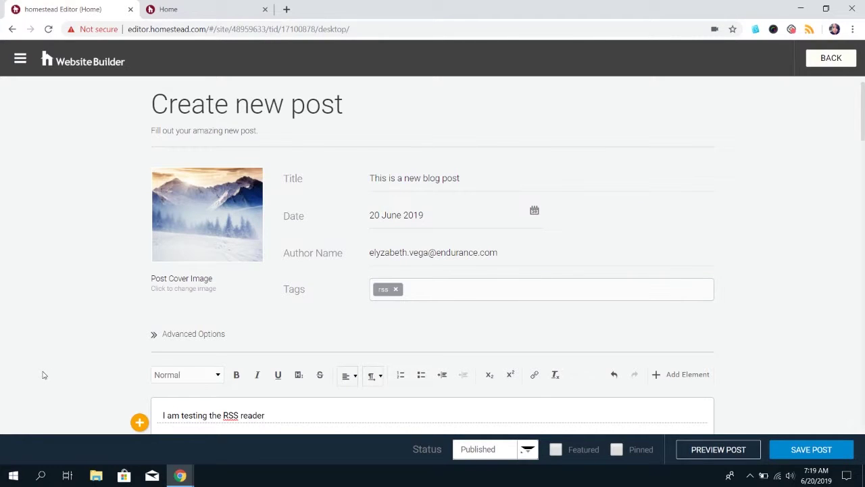
left_click(806, 447)
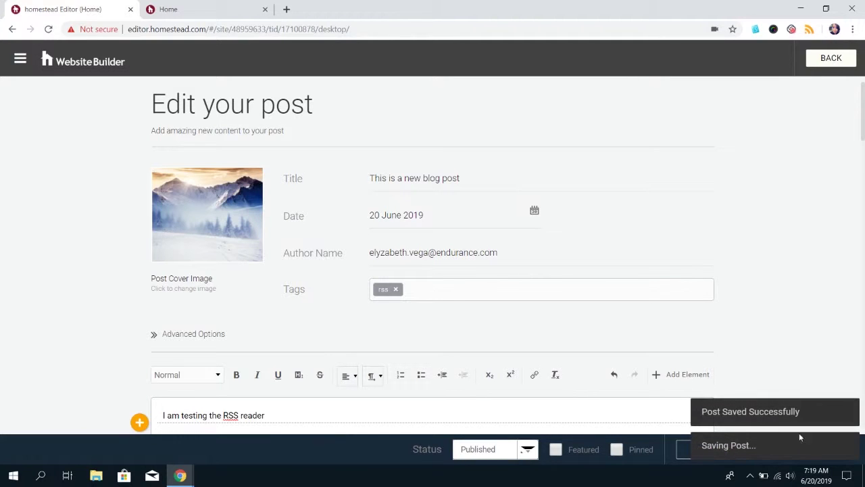
Step: Reload the live home page and open "This is a new blog post" from the Blog RSS feed in the RSS Feed Reader extension
left_click(256, 9)
left_click(49, 29)
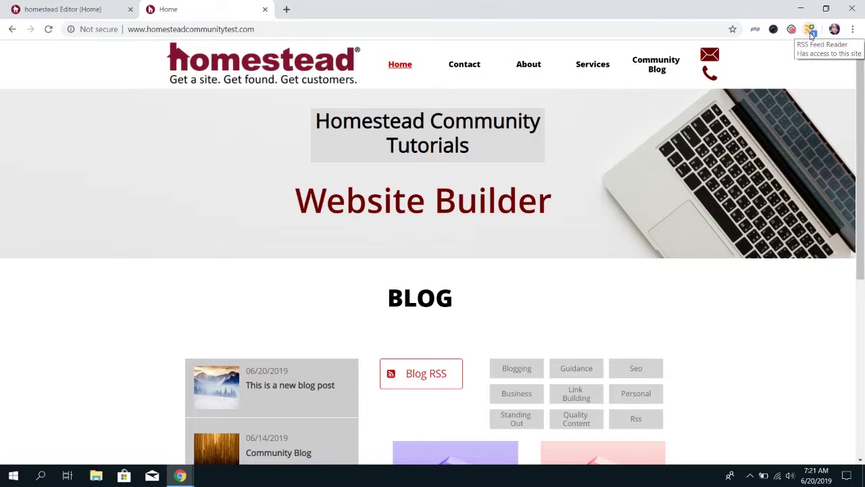
left_click(812, 31)
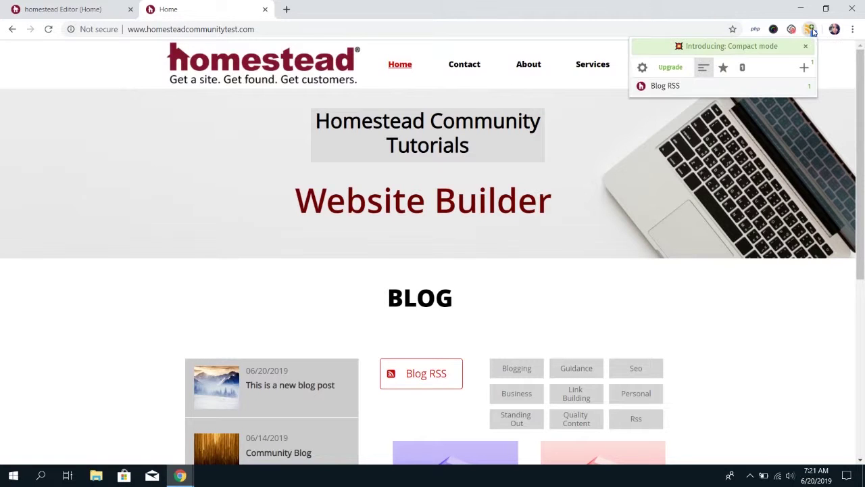
left_click(723, 91)
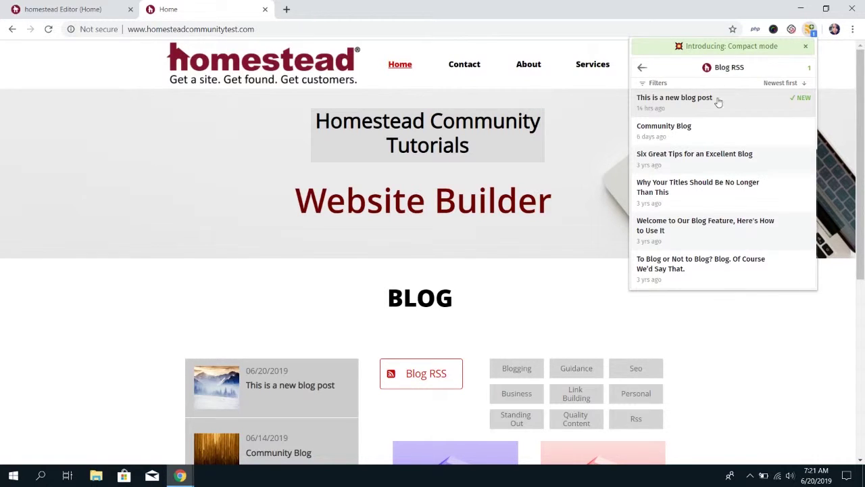
key("Escape")
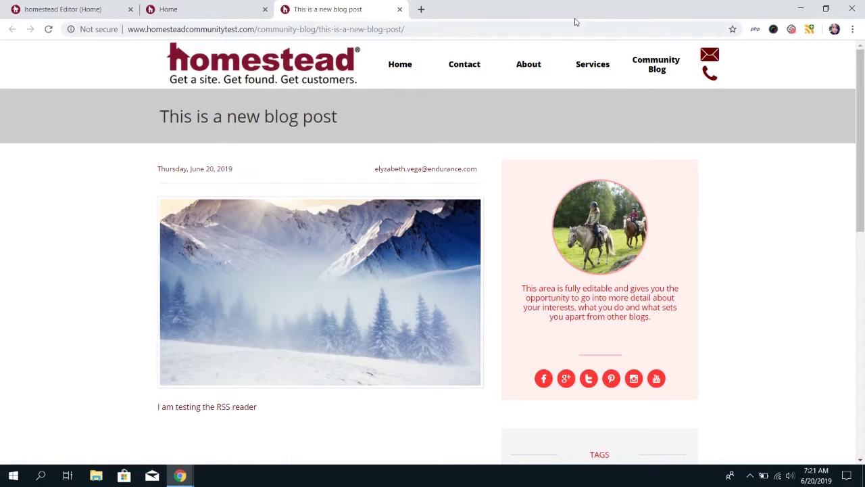
Step: Close the live site tabs and return from the post editor to the Home page in the site editor, with no side panels open
left_click_drag(324, 10, 269, 13)
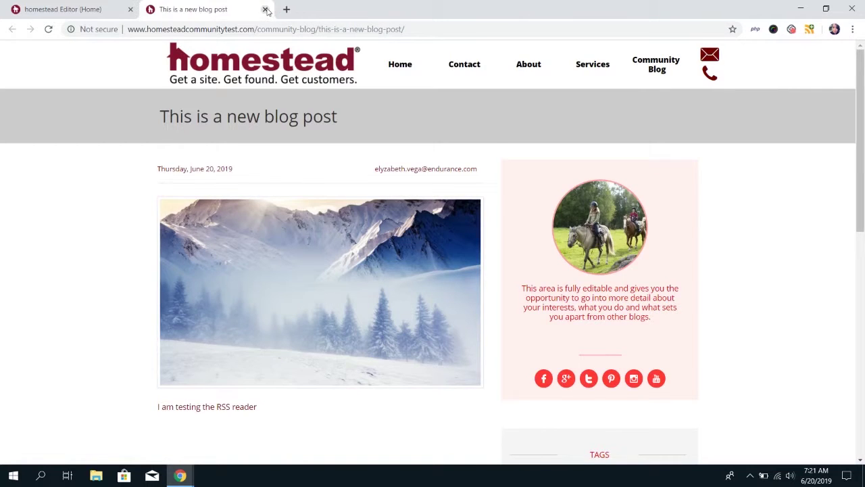
key("ctrl+w")
key("ctrl+w")
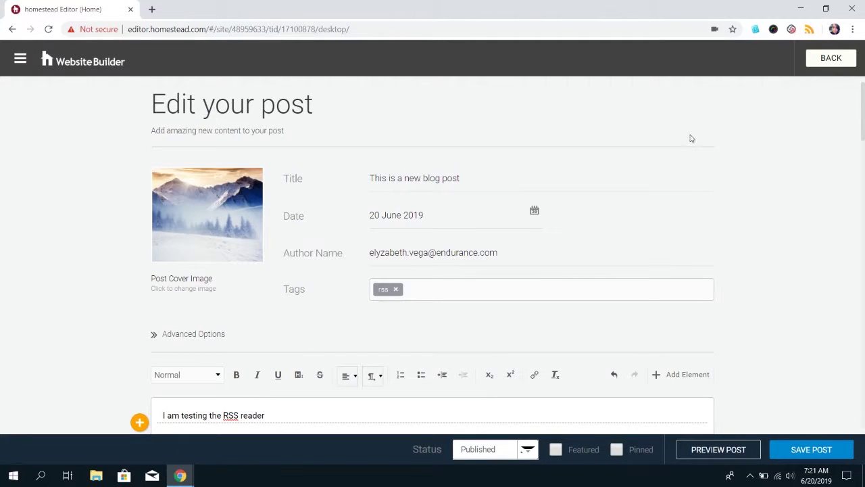
left_click(829, 64)
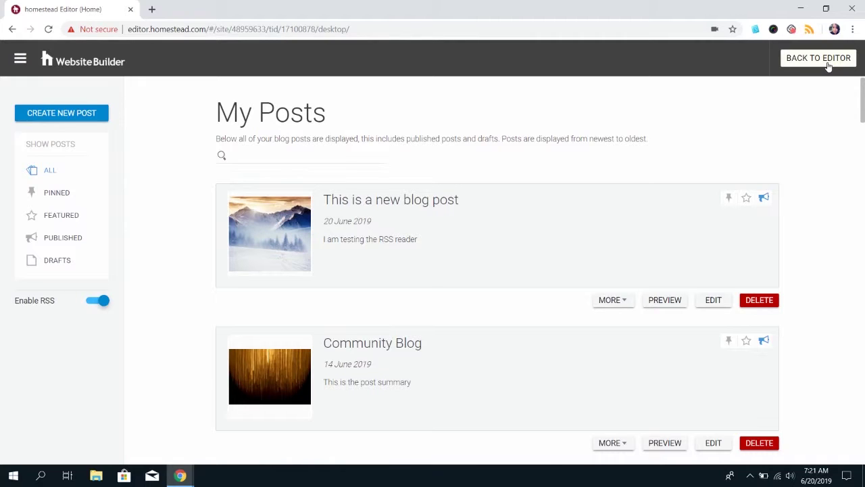
left_click(829, 66)
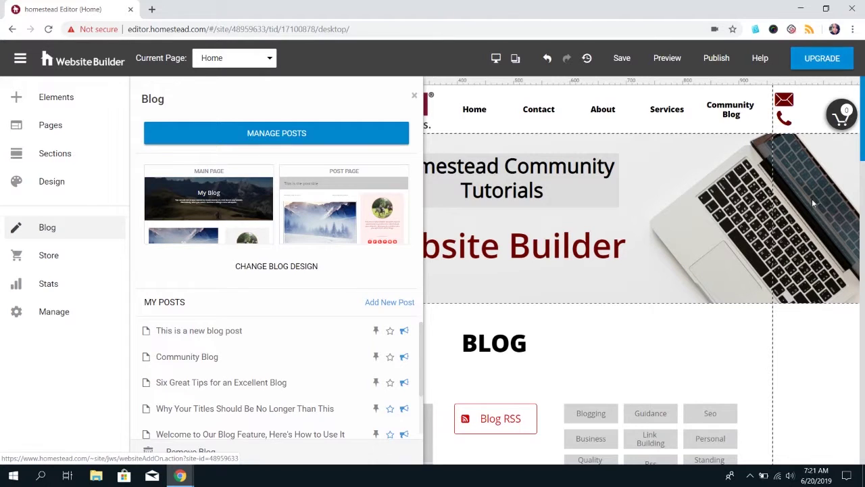
left_click(815, 334)
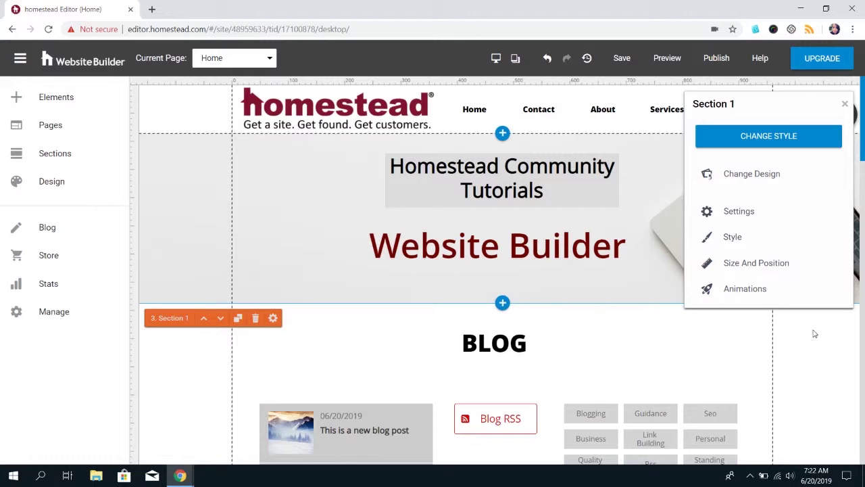
left_click(845, 104)
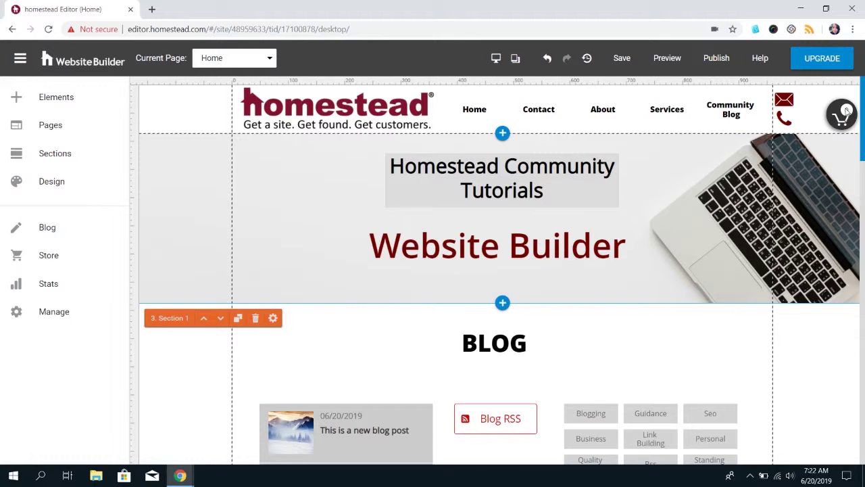